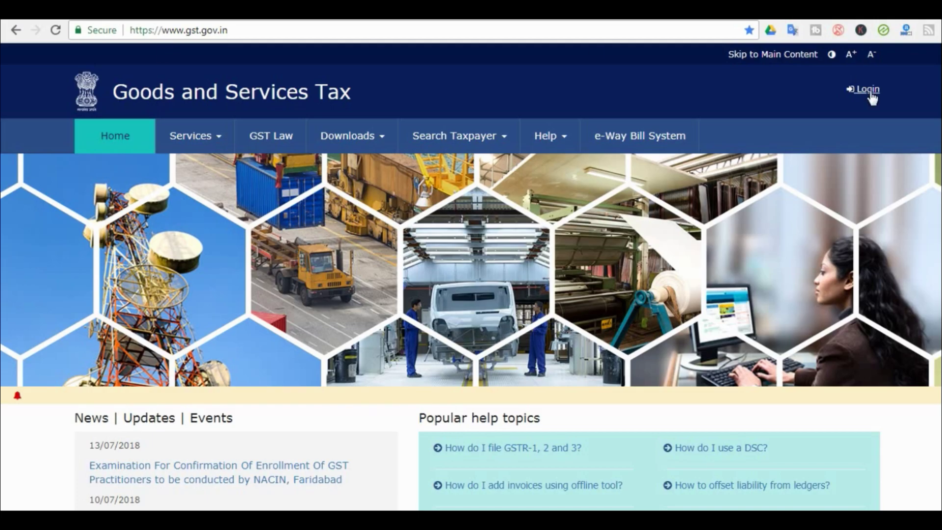
- Log in and search the returns dashboard for financial year 2018-19, period June
left_click(864, 89)
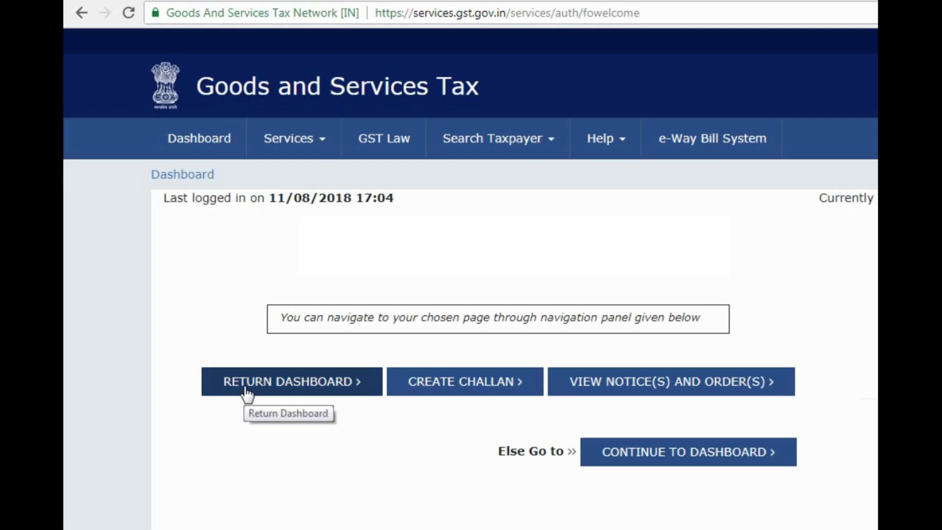
mouse_move(196, 136)
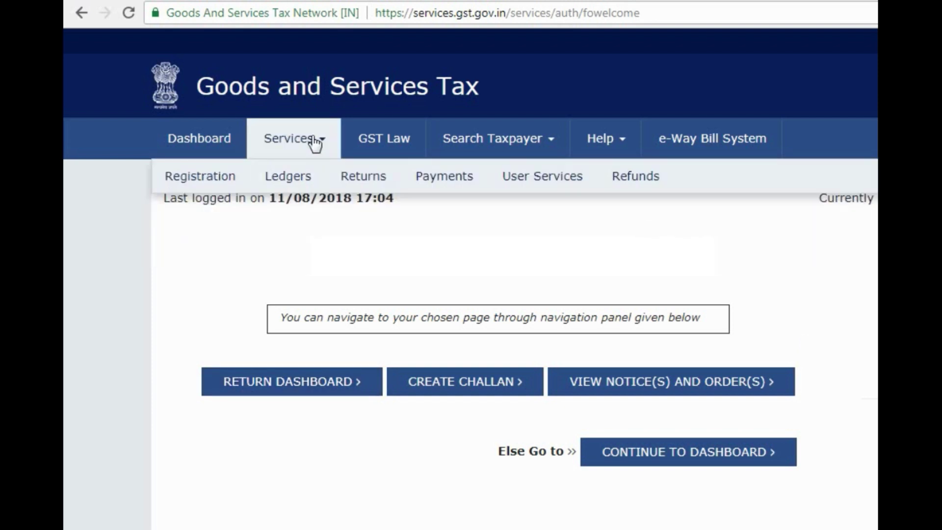
mouse_move(363, 176)
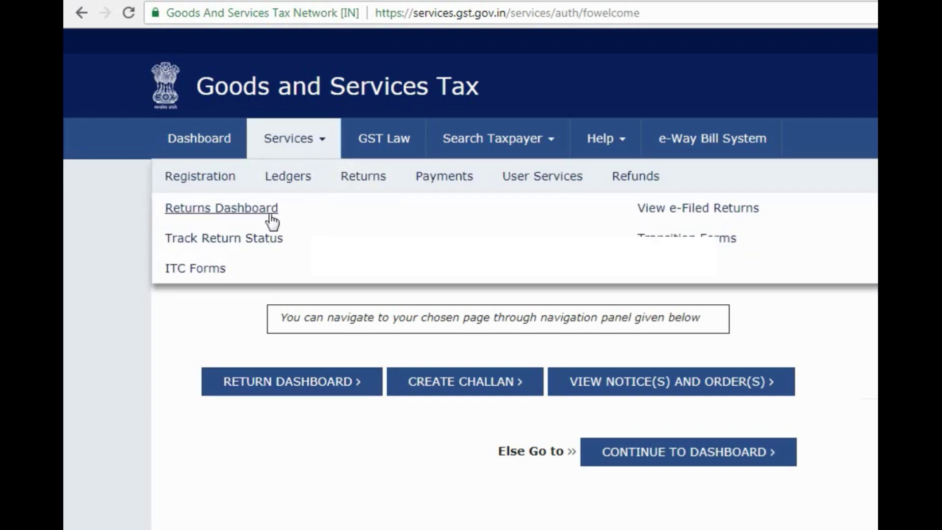
left_click(244, 210)
left_click(177, 312)
left_click(175, 311)
left_click(482, 302)
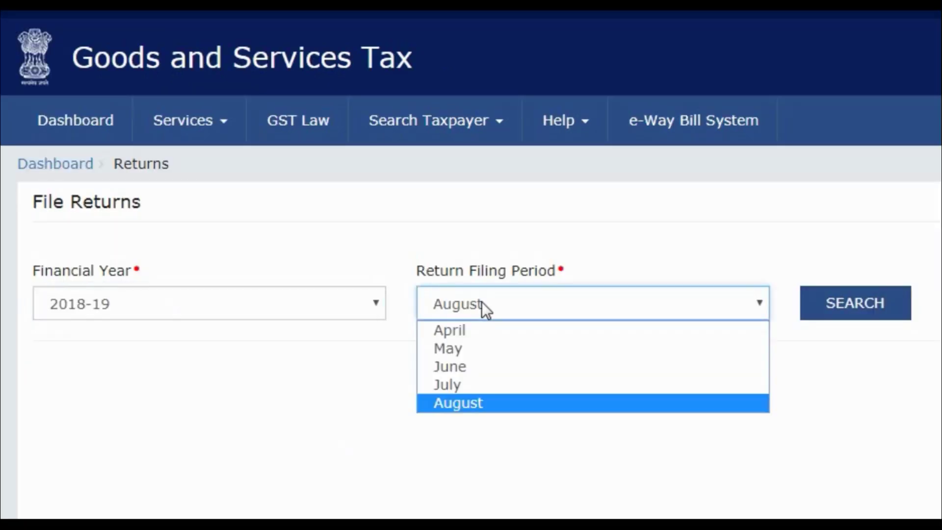
left_click(466, 368)
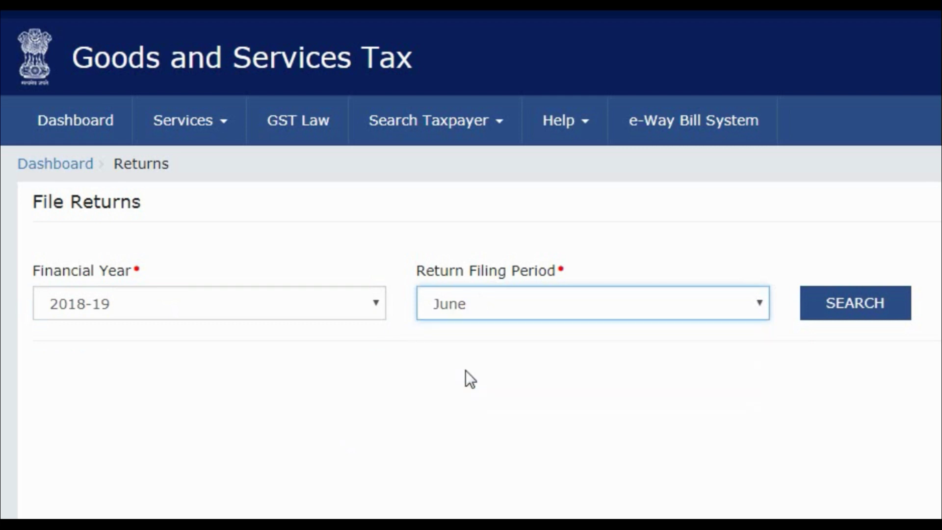
left_click(866, 319)
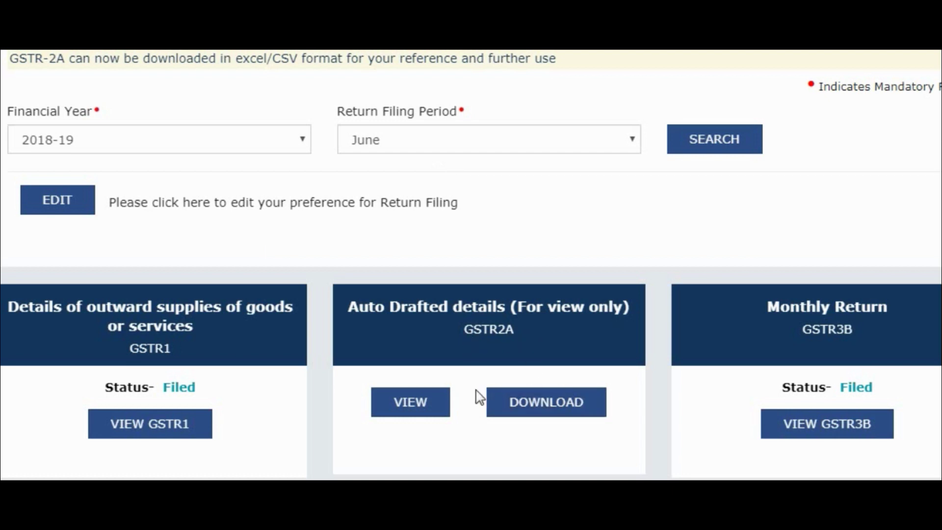
- Request the June GSTR2A data as a generated Excel file from its download options
left_click(572, 423)
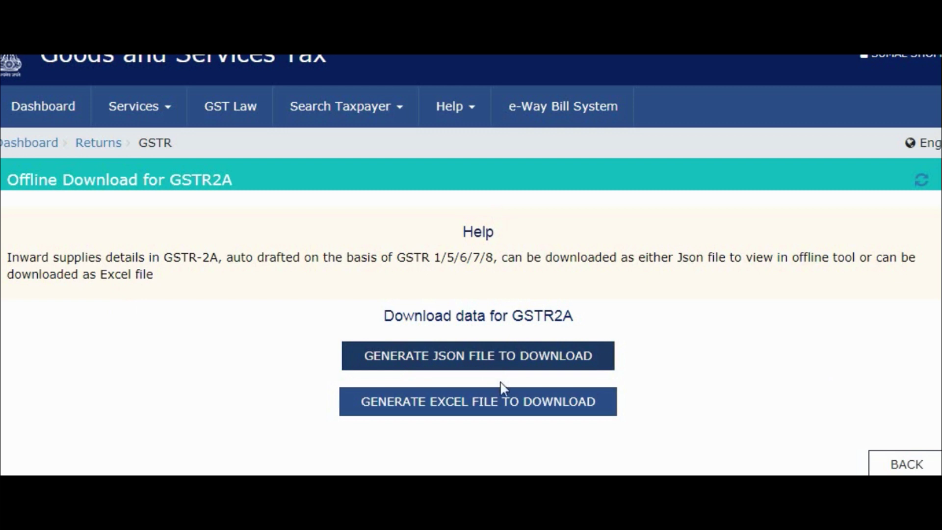
left_click(542, 411)
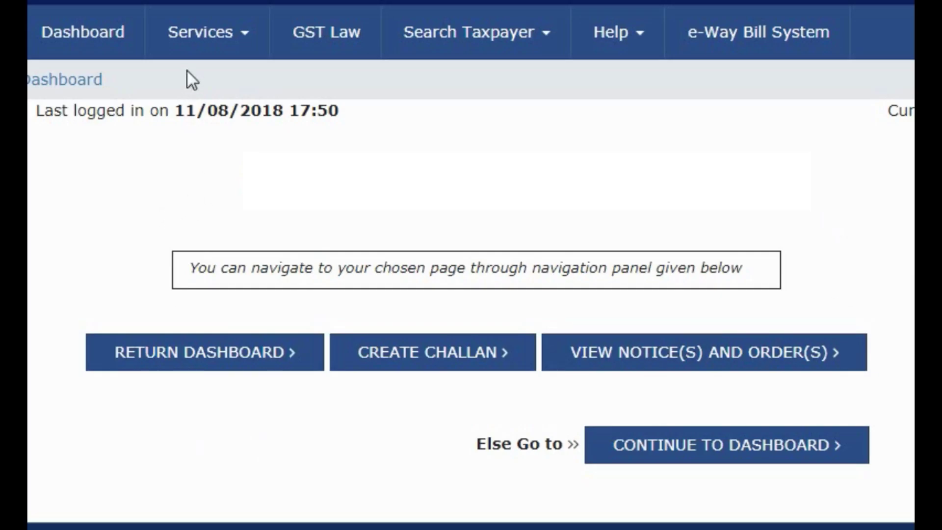
- Search the June 2018-19 returns again and reach the GSTR2A download options
left_click(179, 376)
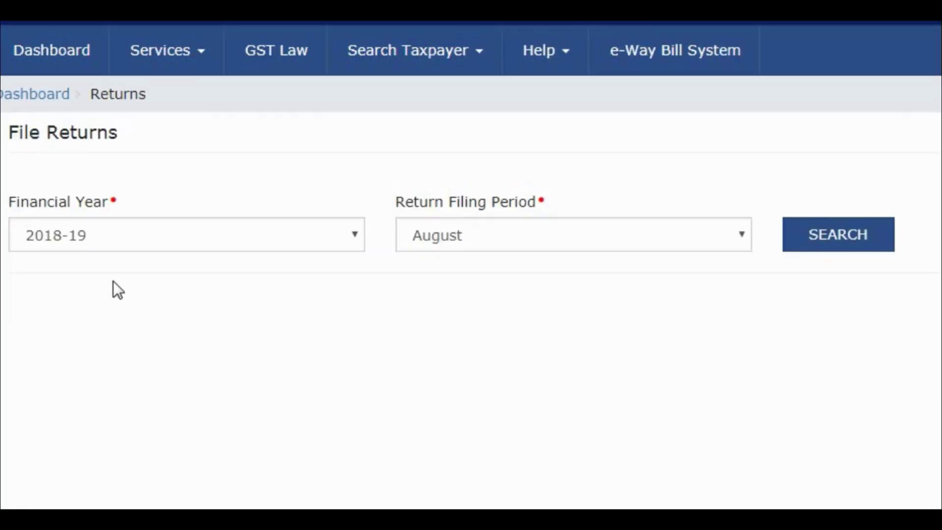
left_click(461, 238)
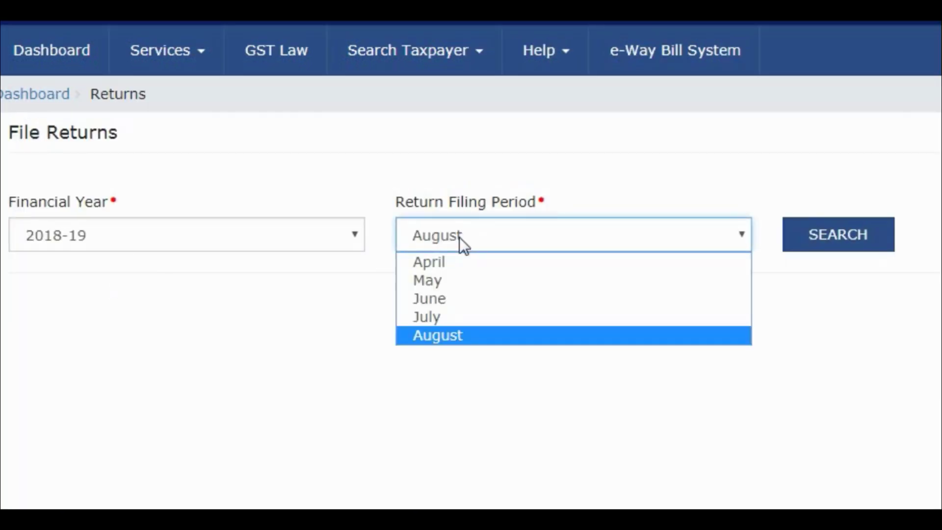
left_click(446, 297)
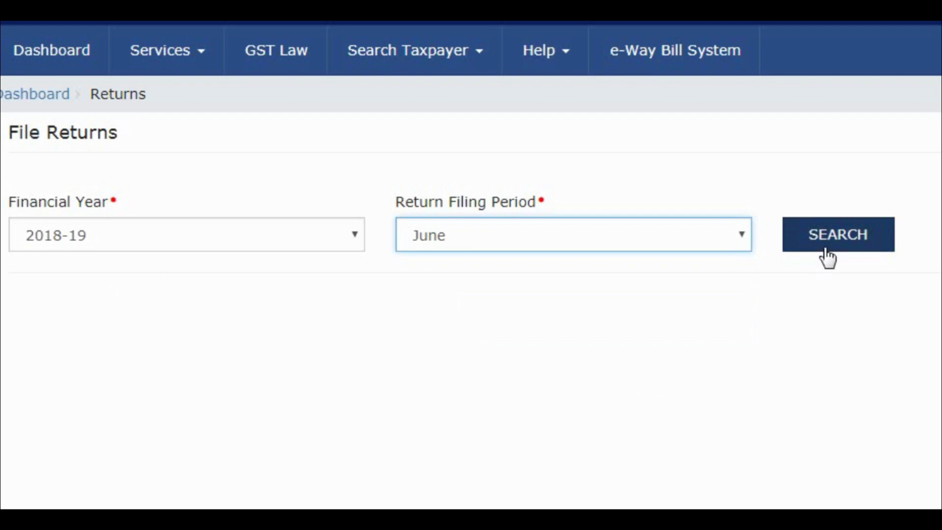
left_click(827, 258)
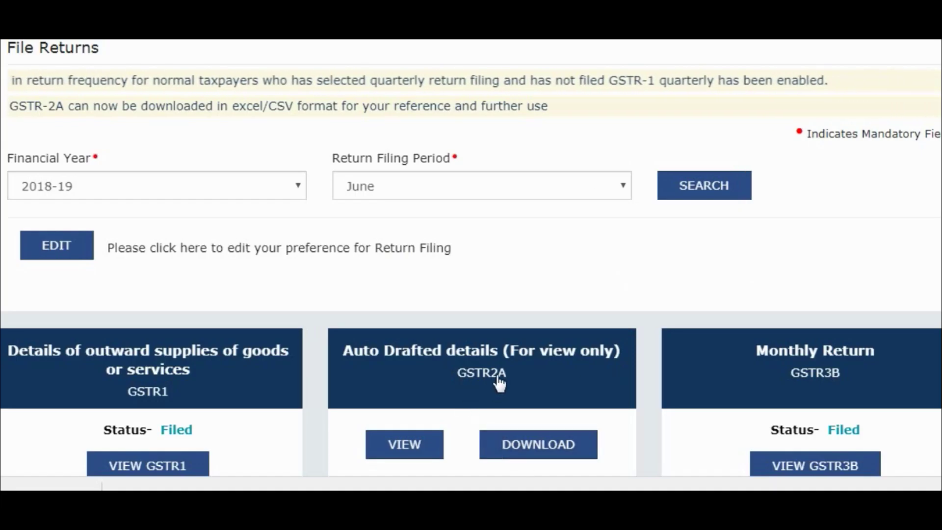
left_click(520, 458)
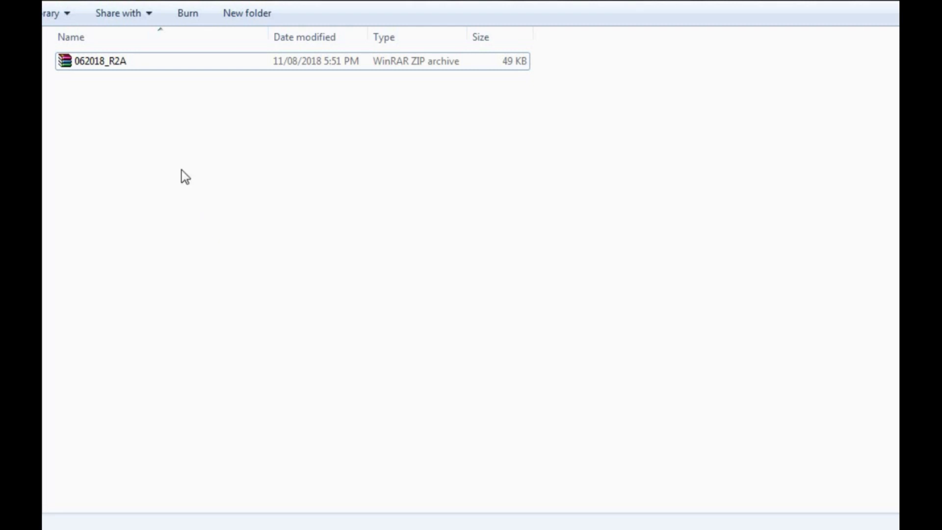
- Extract the 062018_R2A ZIP archive into its own folder with Extract Here
right_click(99, 64)
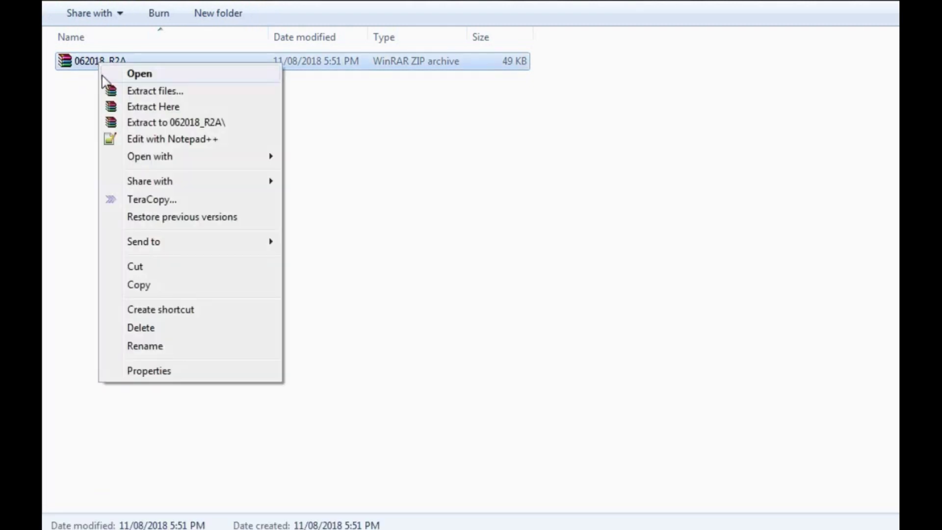
left_click(141, 107)
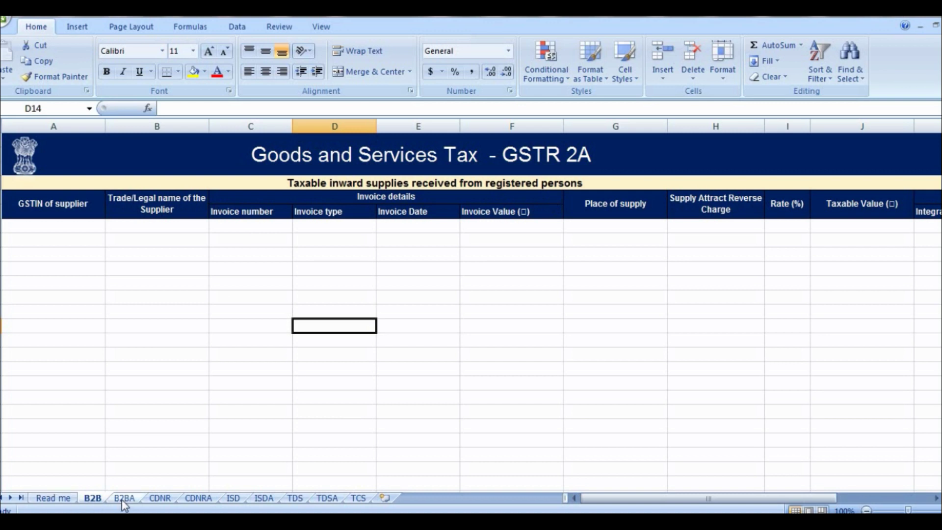
- View the B2BA, CDNR and CDNRA sheets of the GSTR-2A workbook in turn
left_click(123, 500)
left_click(159, 501)
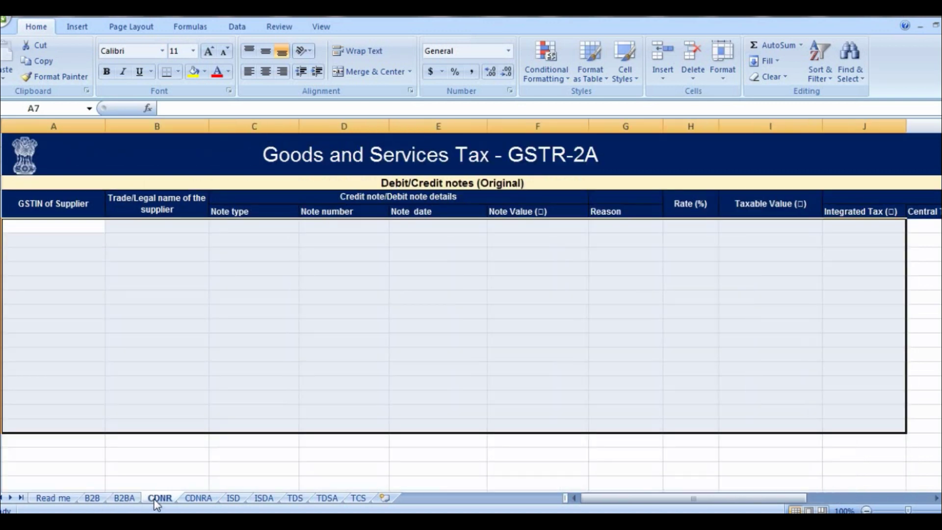
left_click(191, 500)
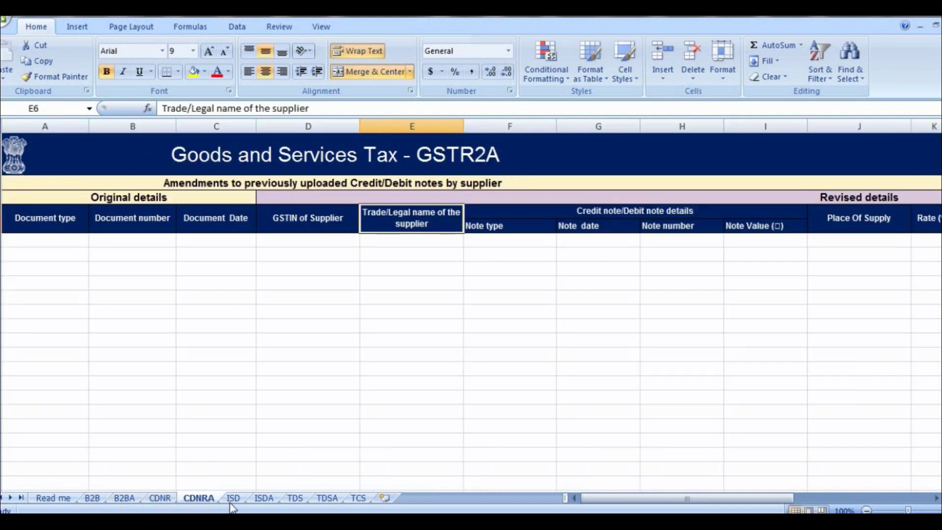